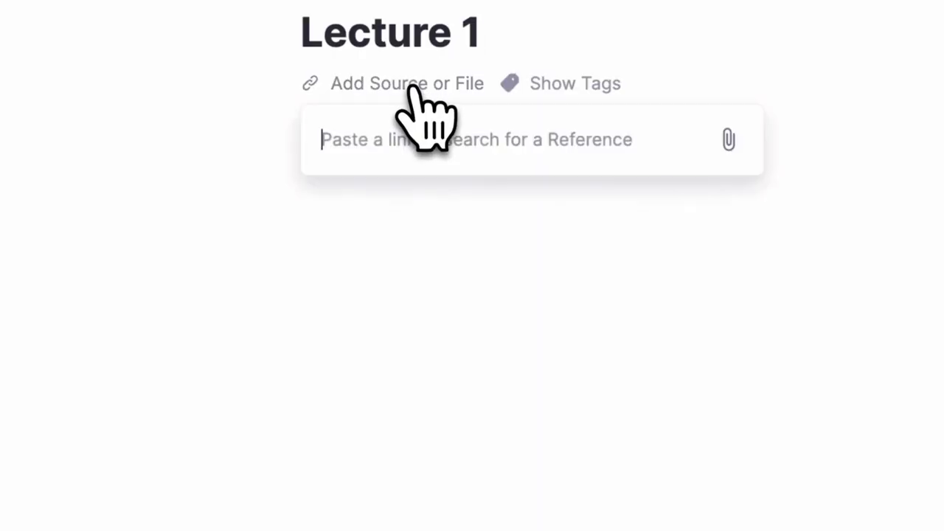
Step: Paste the Rust syntax guide gist link into Lecture 1 as its source
text(https://gist.github.com/brson/9dec4195a88066fa42e6)
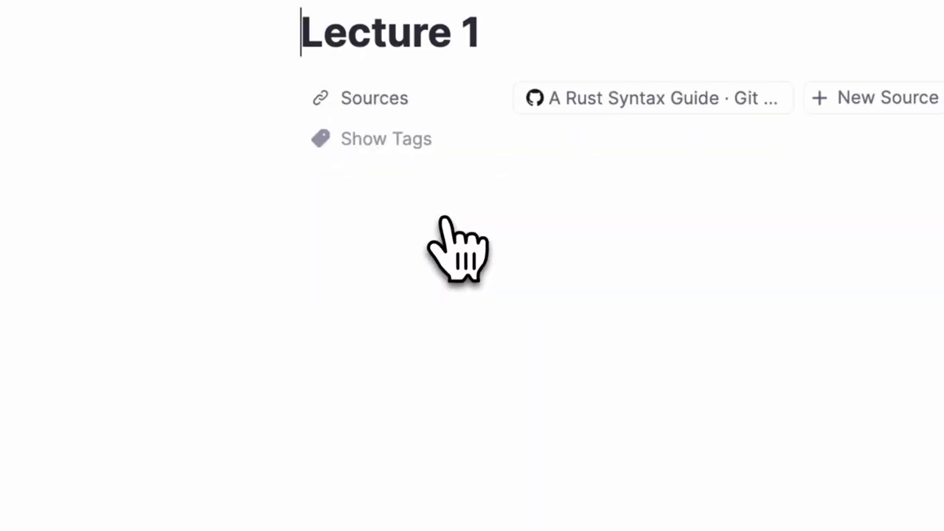
Step: Open the Rust Syntax Guide in the side pane and start the Assert Macro card
click(655, 98)
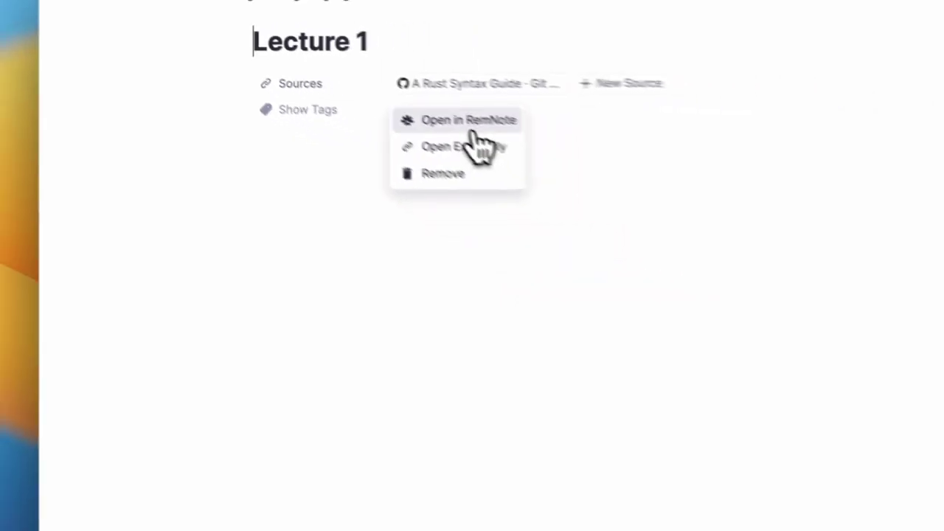
click(472, 126)
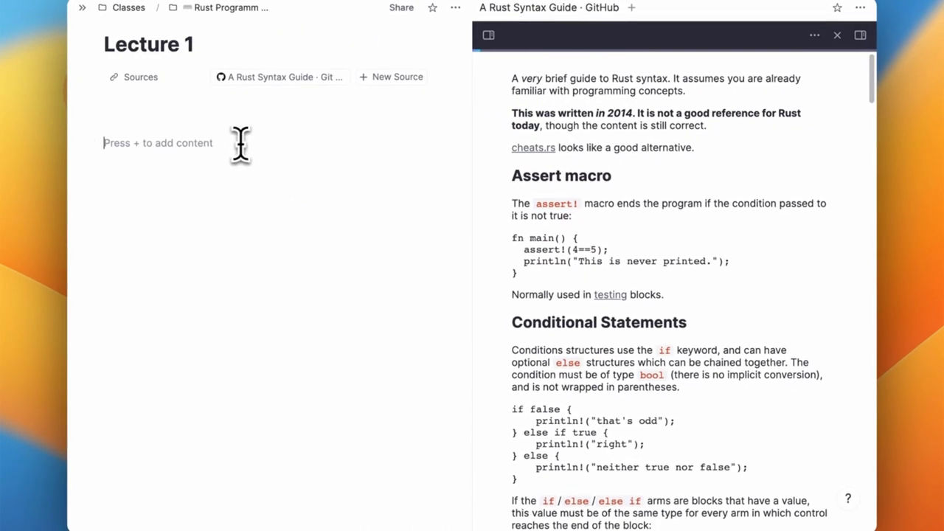
click(241, 142)
text(Asert Mat)
key(BackSpace)
key(super+a)
text(Asse)
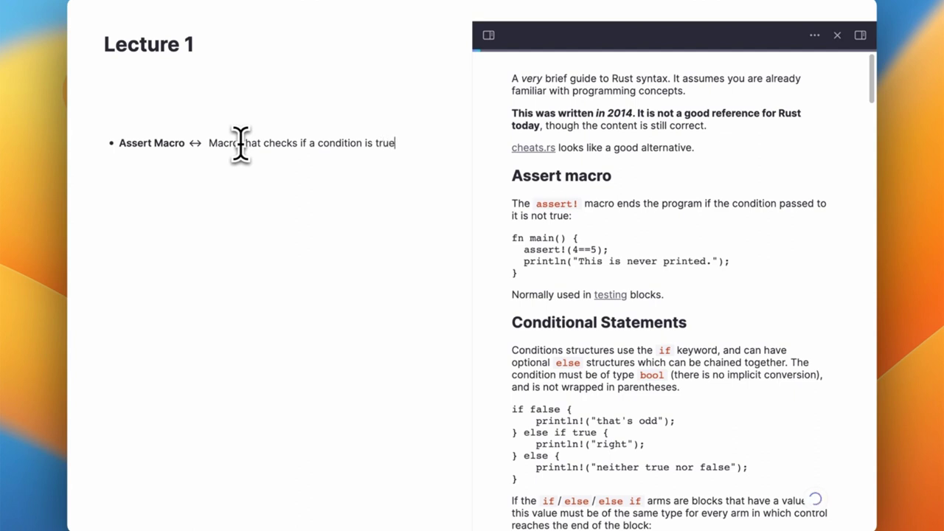
Step: Add a nested 'syntax → assert!' child card under Assert Macro
key(Return)
key(Tab)
text(syntax → assert!)
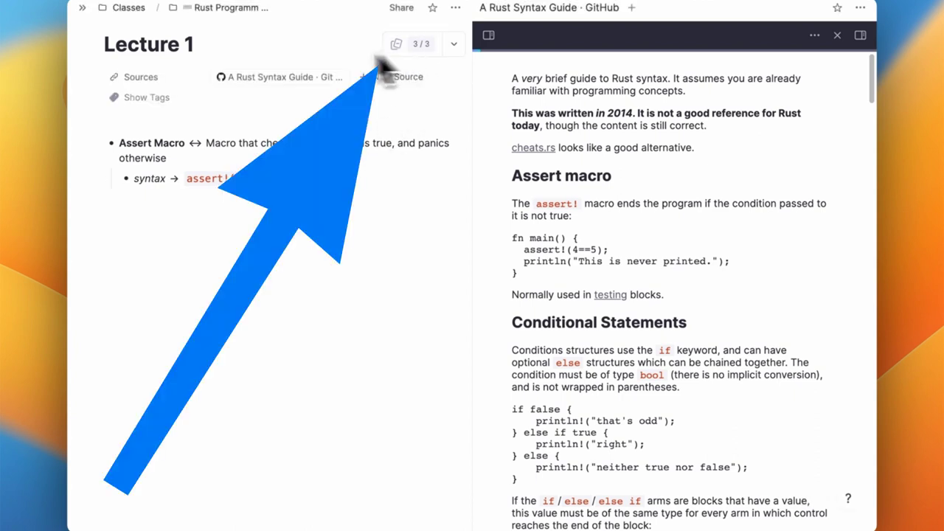
mouse_move(89, 16)
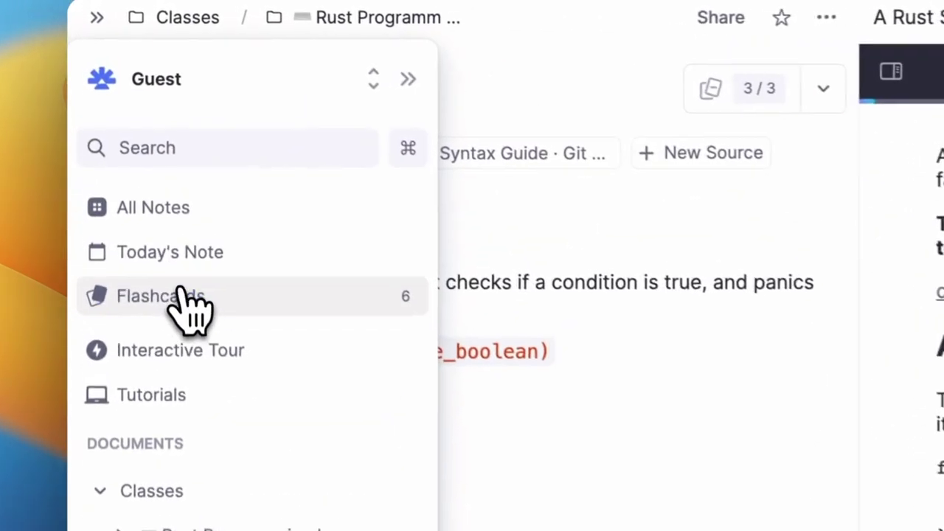
Step: Start practising the Rust Programming Language Seminar deck from the Flashcards dashboard
click(169, 230)
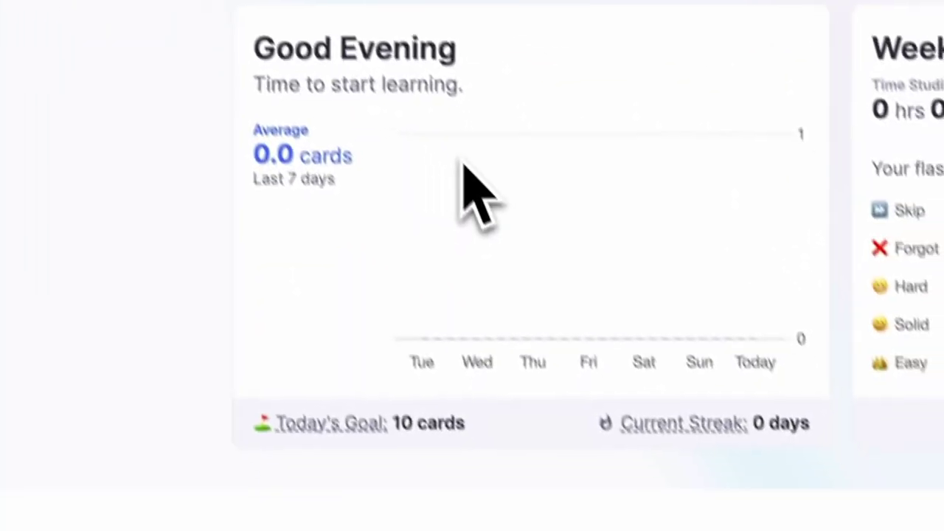
scroll(463, 166, down, 5)
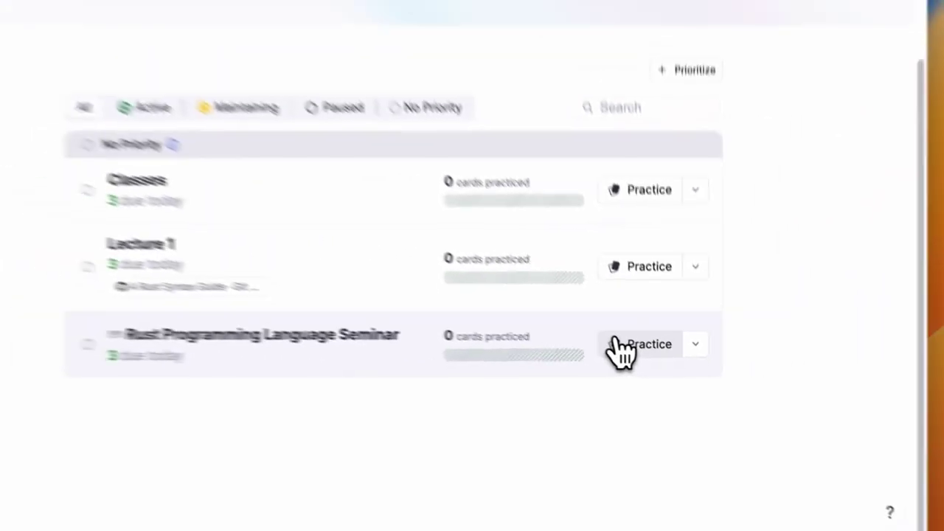
click(618, 347)
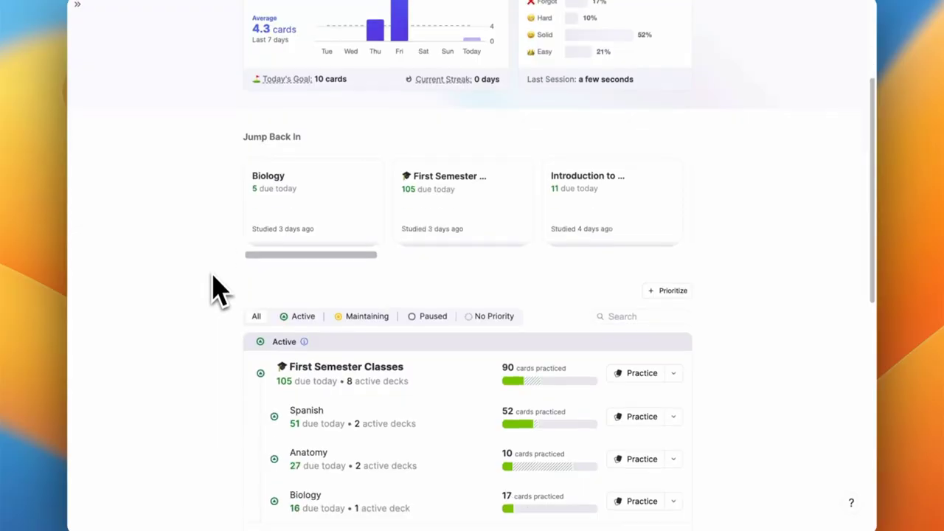
Step: Scroll the flashcards dashboard down to the Active decks in the priority list
scroll(215, 291, down, 5)
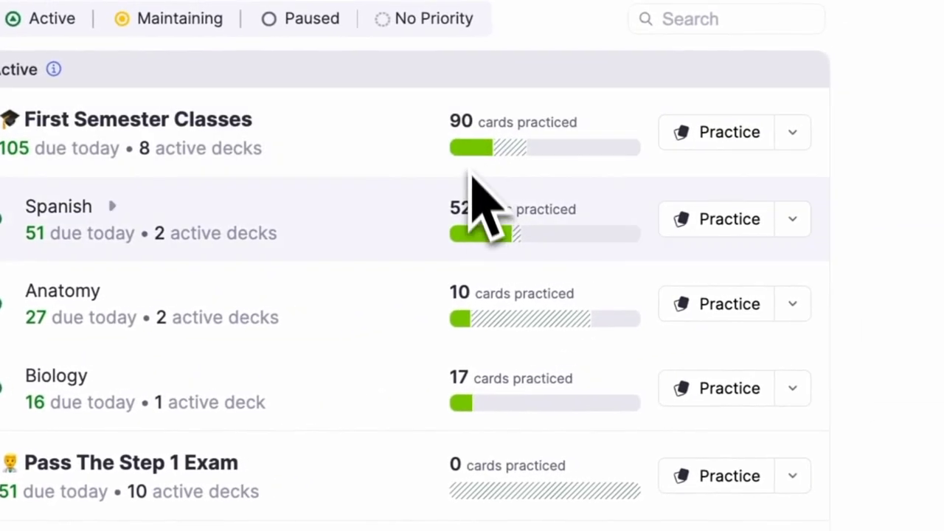
Step: Read the progress bar statuses and bring up the priority choices for Classes under No Priority
mouse_move(491, 407)
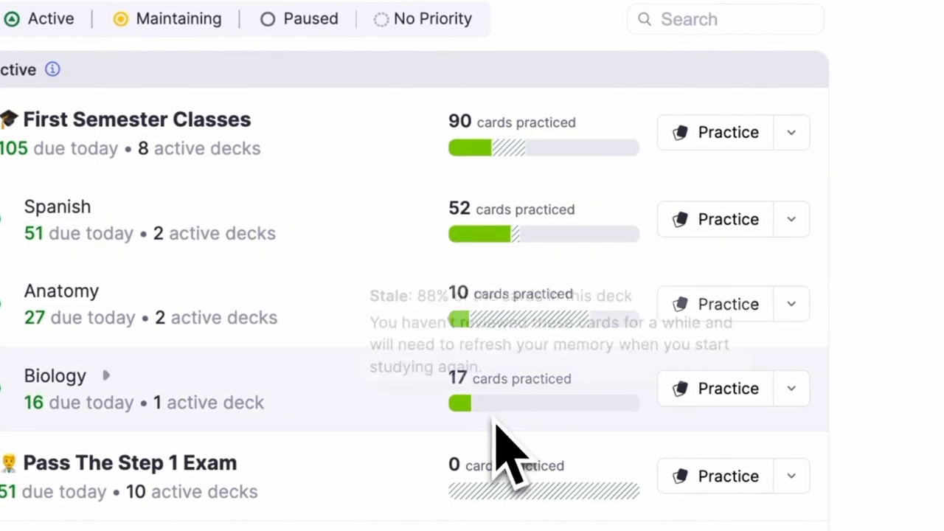
mouse_move(493, 161)
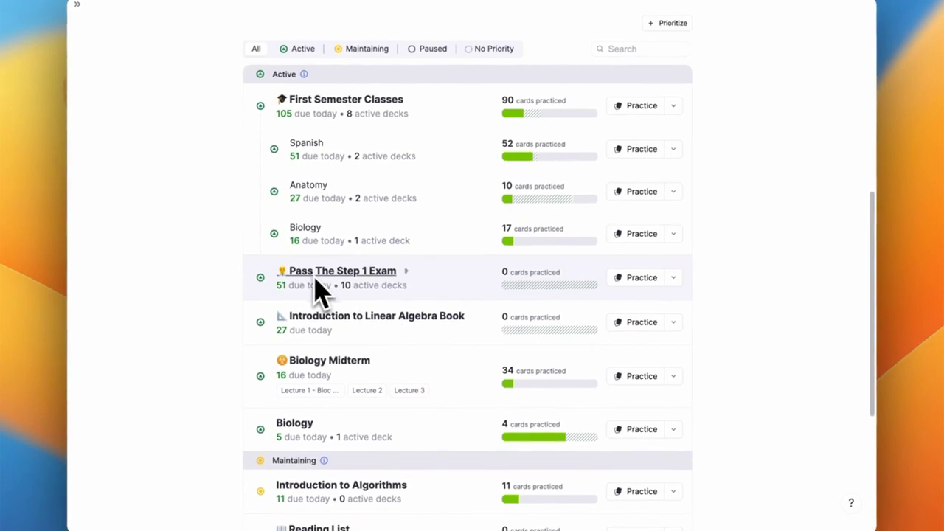
scroll(293, 251, down, 5)
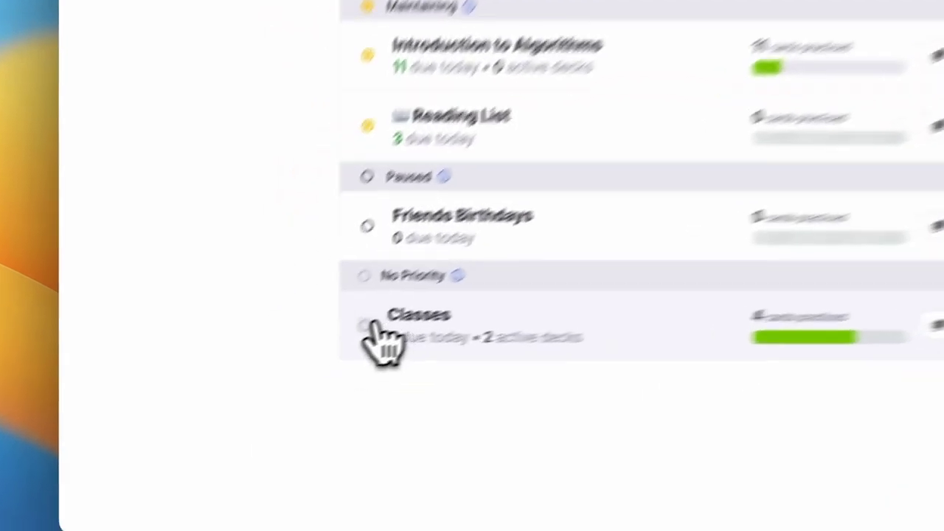
click(259, 403)
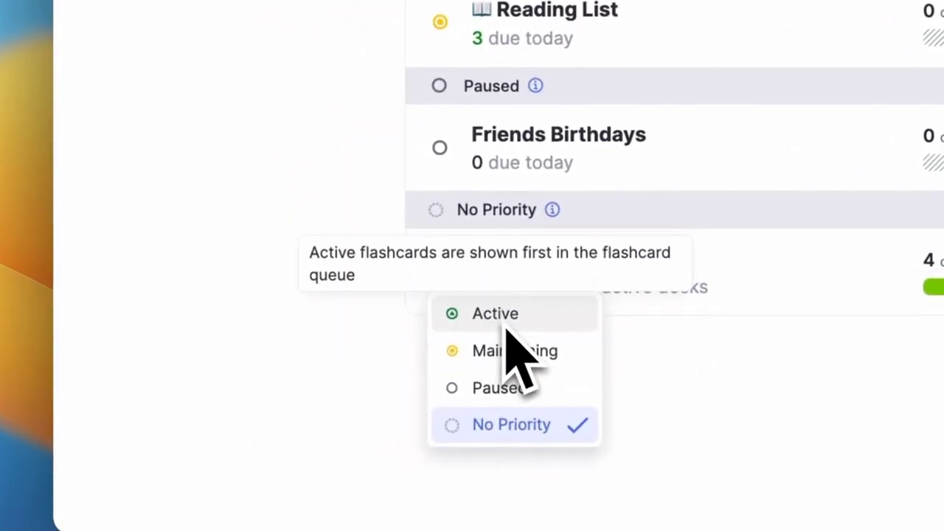
Step: Set Classes and all its sub-documents to Active
click(502, 315)
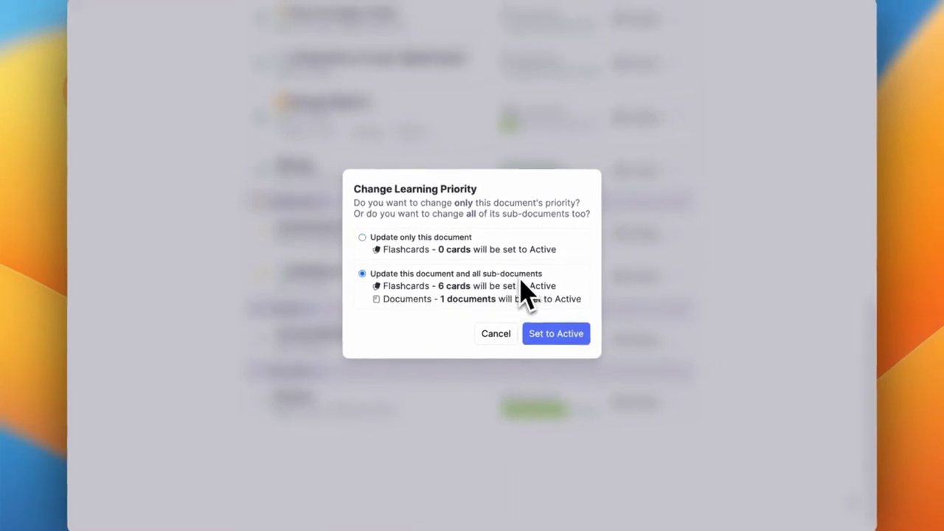
click(544, 332)
scroll(413, 243, up, 3)
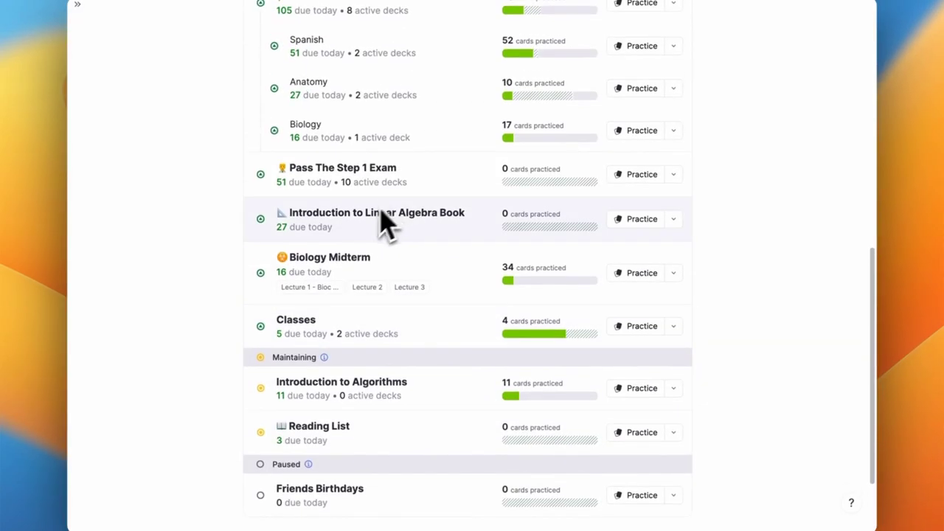
Step: Move Biology Midterm and Introduction to Linear Algebra Book to Maintaining
click(262, 273)
click(294, 315)
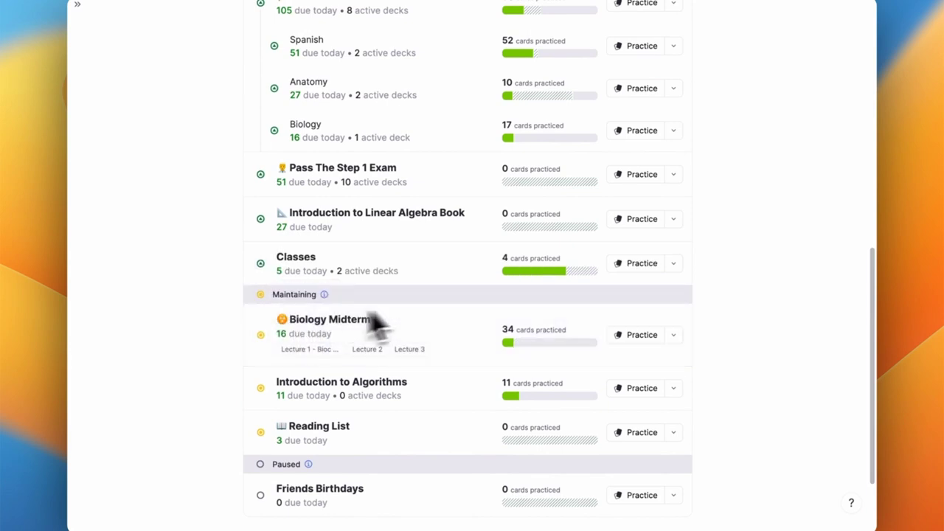
click(261, 218)
click(293, 260)
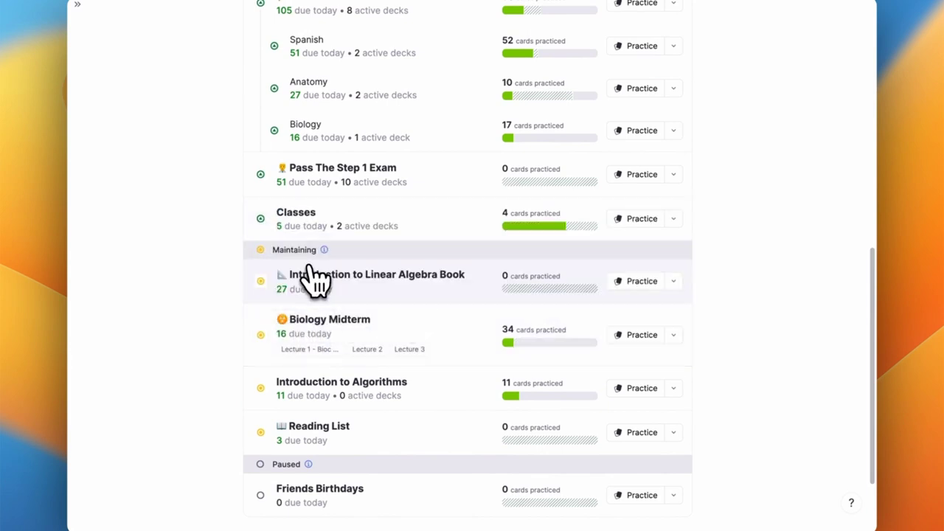
scroll(315, 279, up, 5)
scroll(314, 278, up, 9)
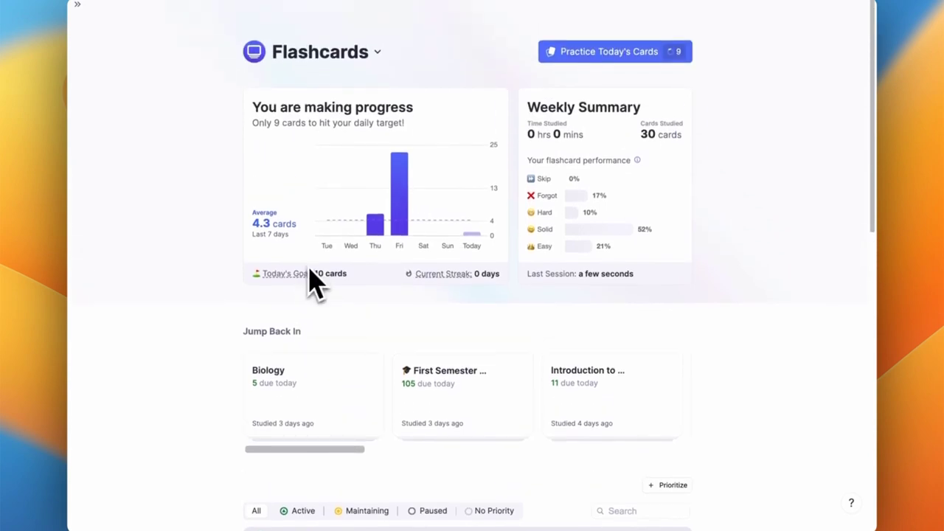
Step: Briefly begin today's due-card review, then leave the practice session
click(588, 59)
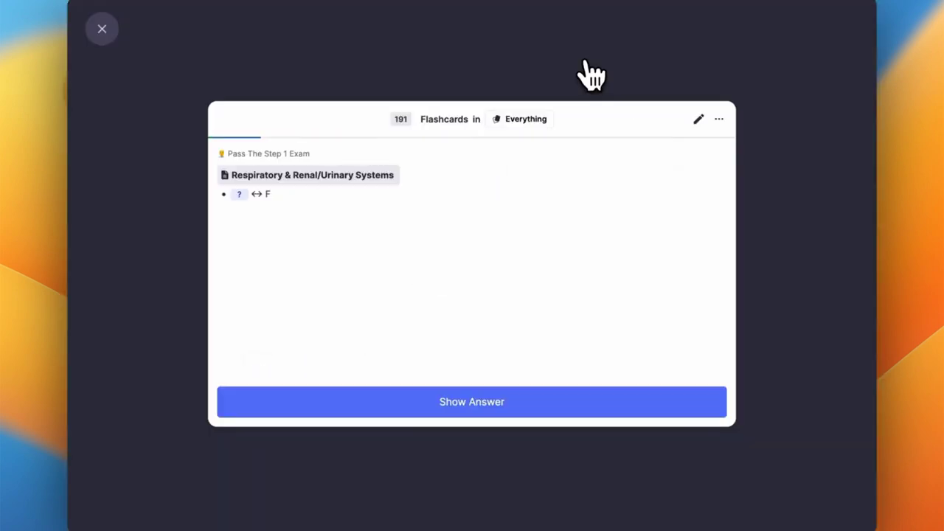
click(103, 29)
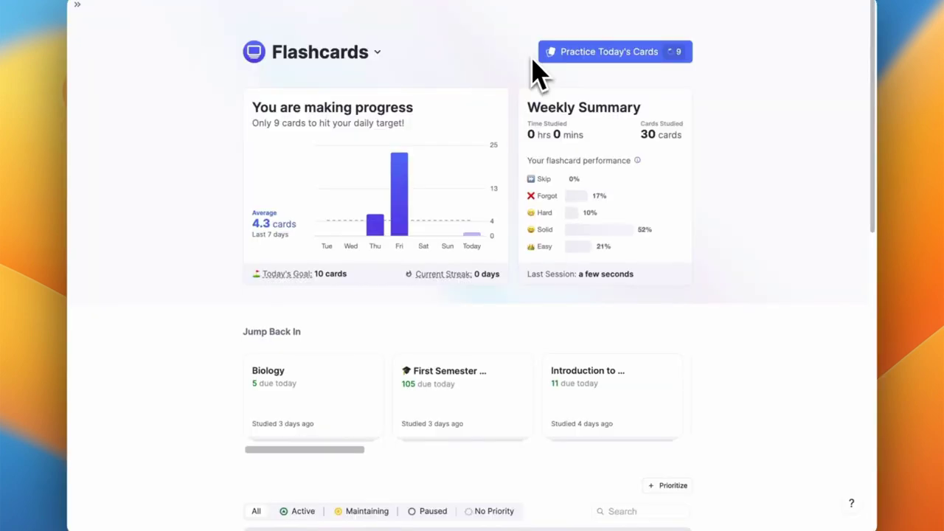
scroll(538, 74, down, 6)
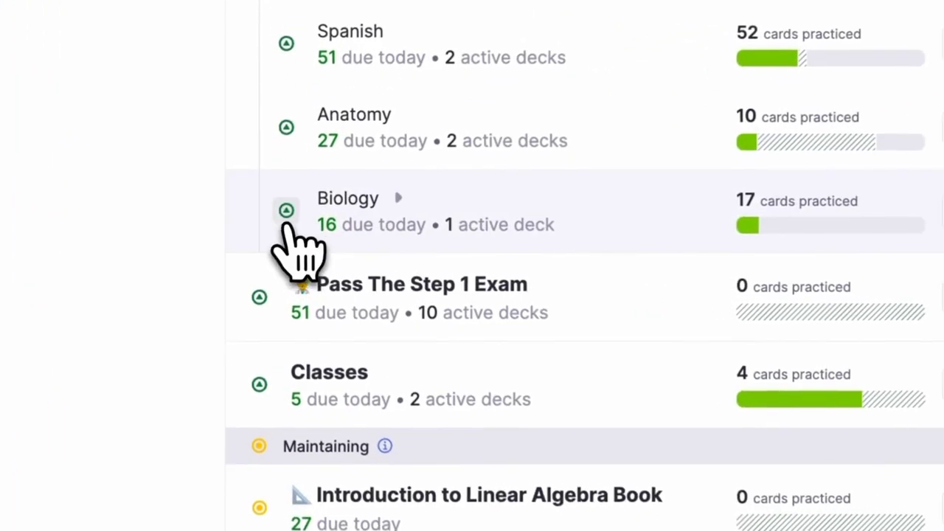
Step: Pause the Biology deck together with all its sub-documents
click(273, 235)
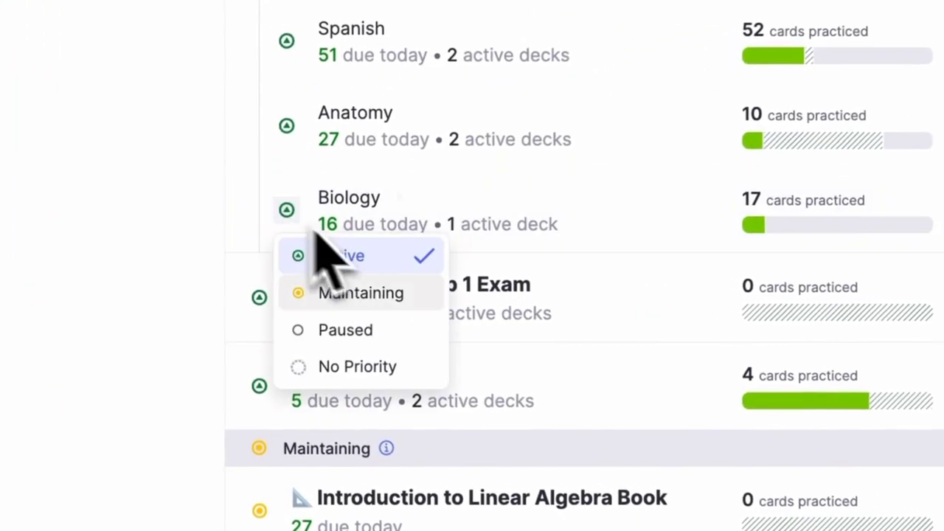
click(403, 343)
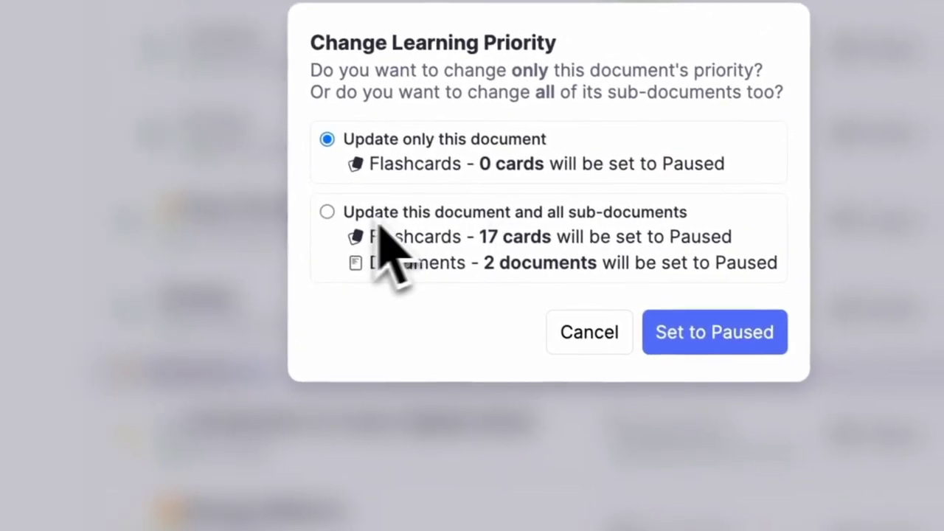
click(327, 213)
click(664, 324)
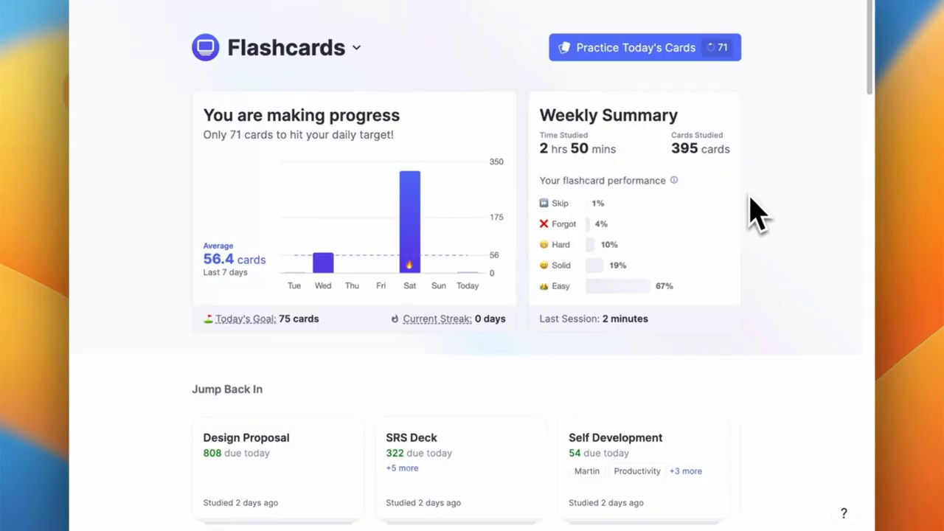
Step: Start today's review, rating EEG recalled with effort, CSS and Episodic Memory easily recalled
click(671, 49)
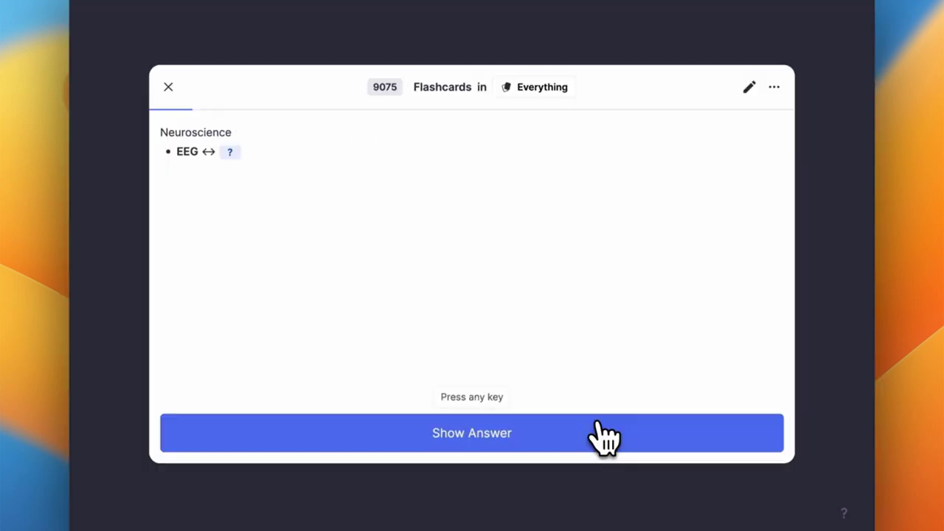
click(603, 435)
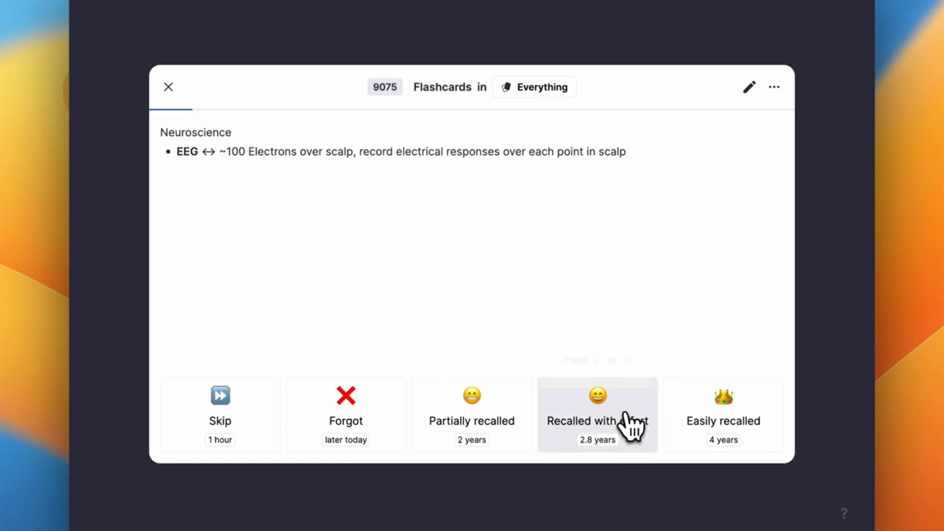
click(627, 430)
click(633, 430)
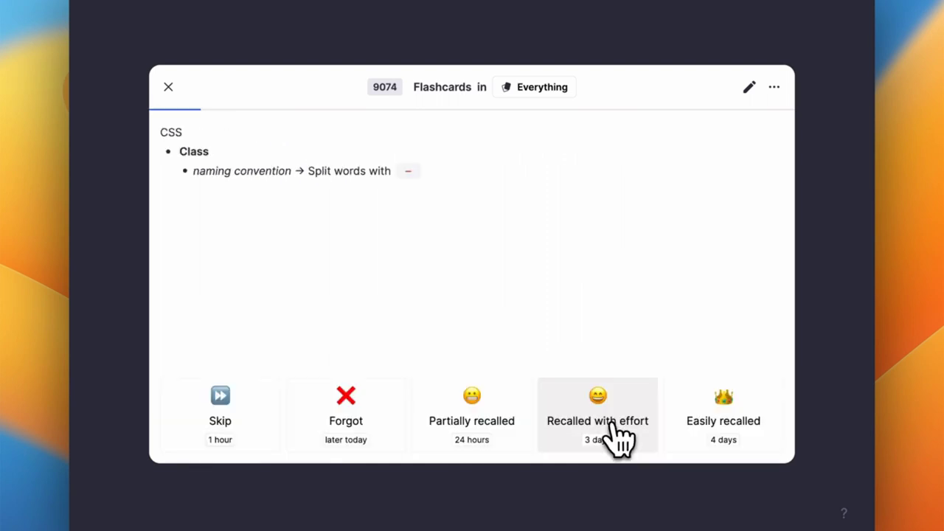
click(685, 398)
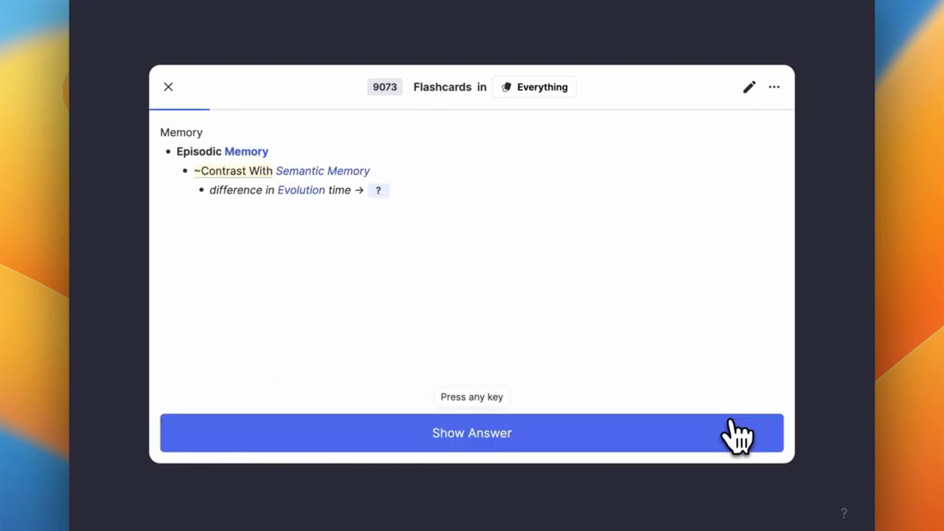
click(735, 435)
click(722, 421)
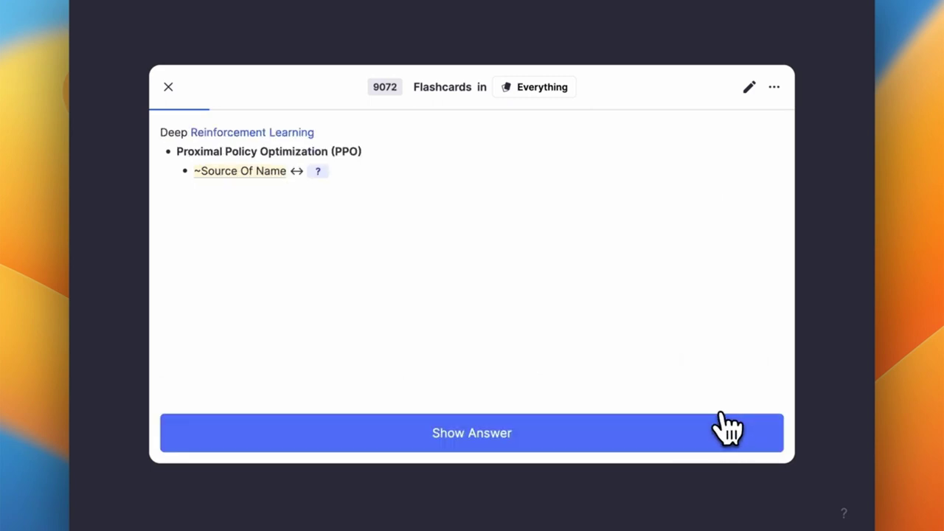
Step: Rate PPO and C Elegans easily recalled and Connectionism partially recalled
click(723, 435)
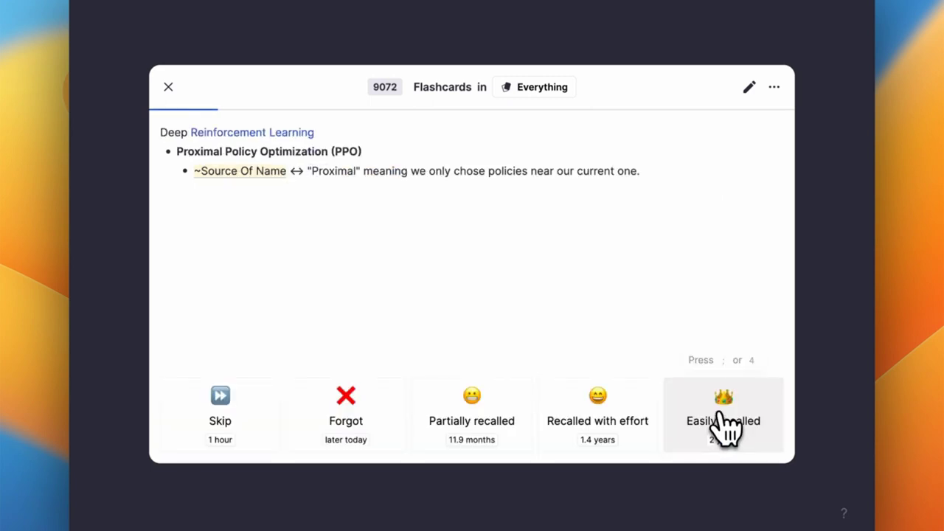
click(718, 402)
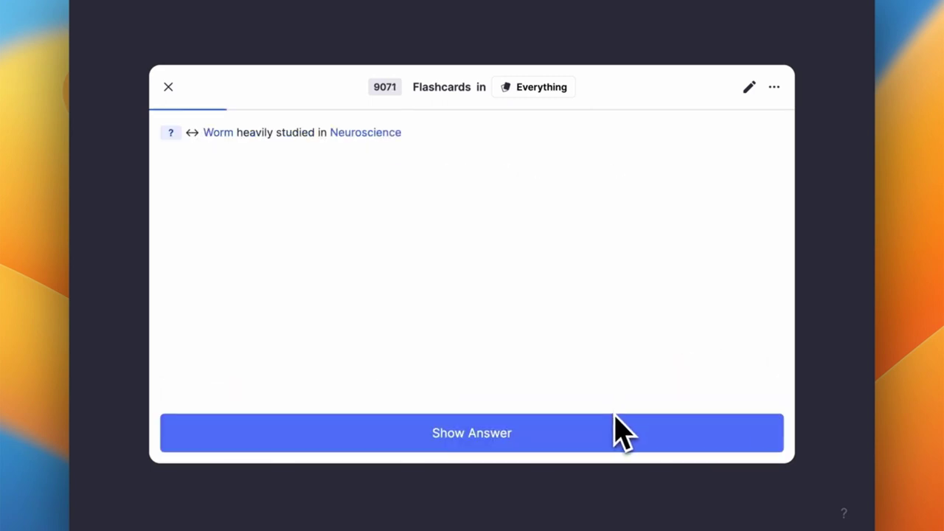
click(614, 424)
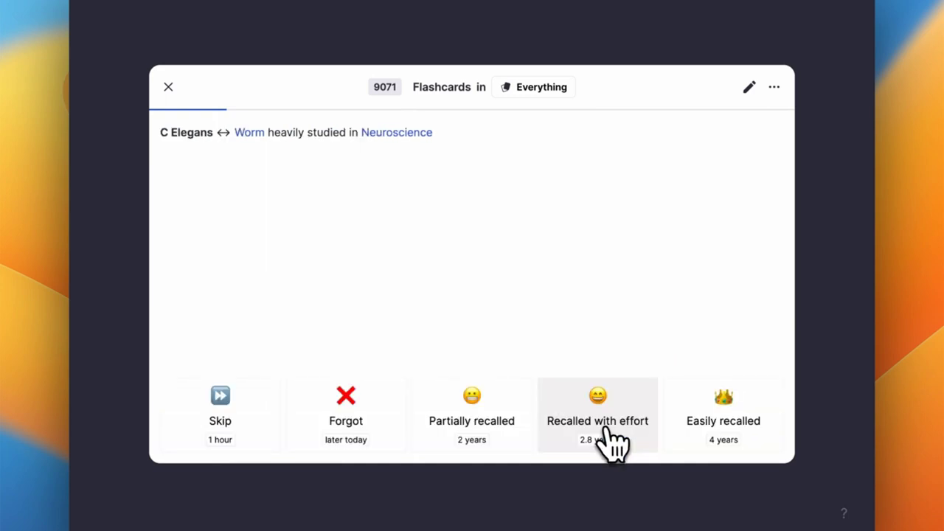
click(712, 442)
click(707, 442)
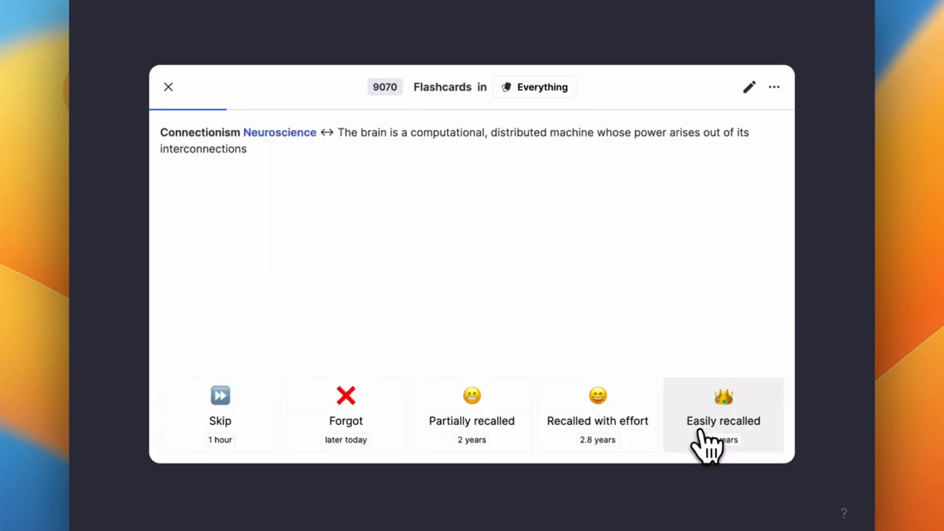
click(516, 446)
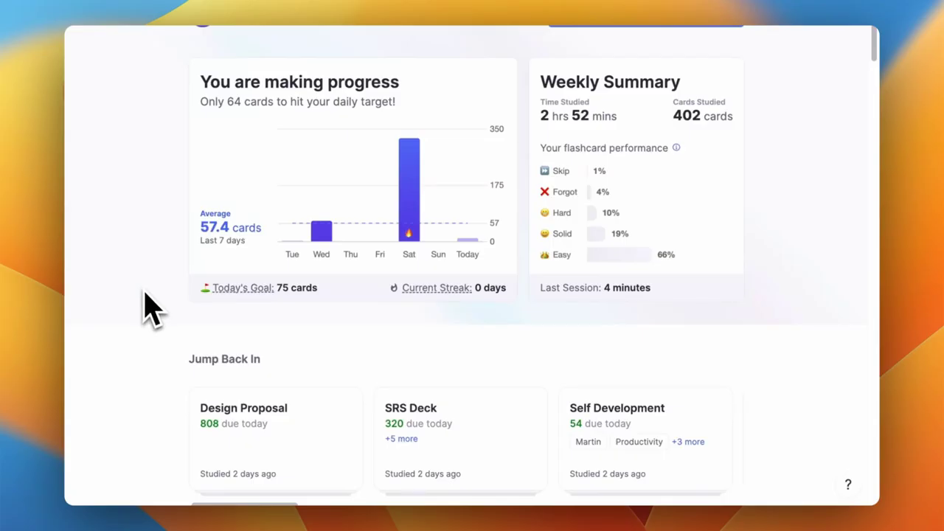
Step: Scroll through the Active deck list showing Spanish, Sleep and Programming Deck
scroll(147, 306, down, 10)
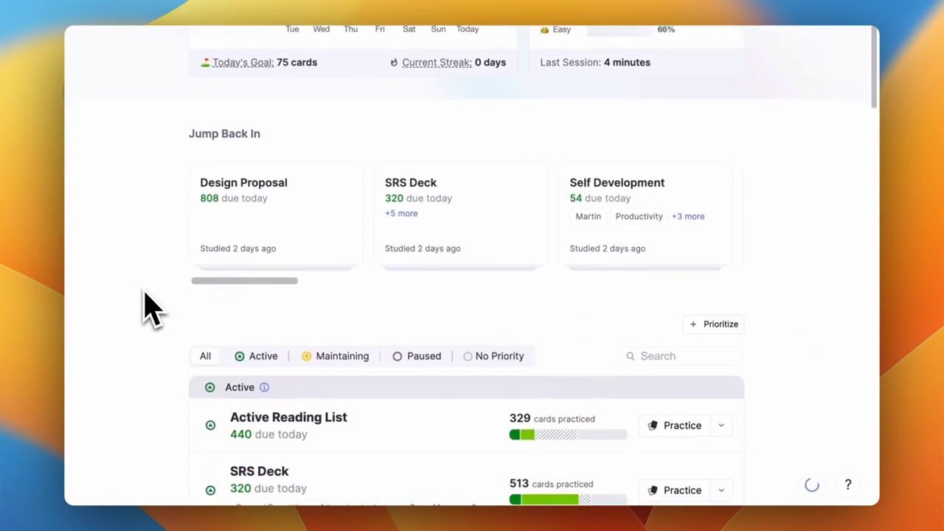
scroll(147, 306, down, 5)
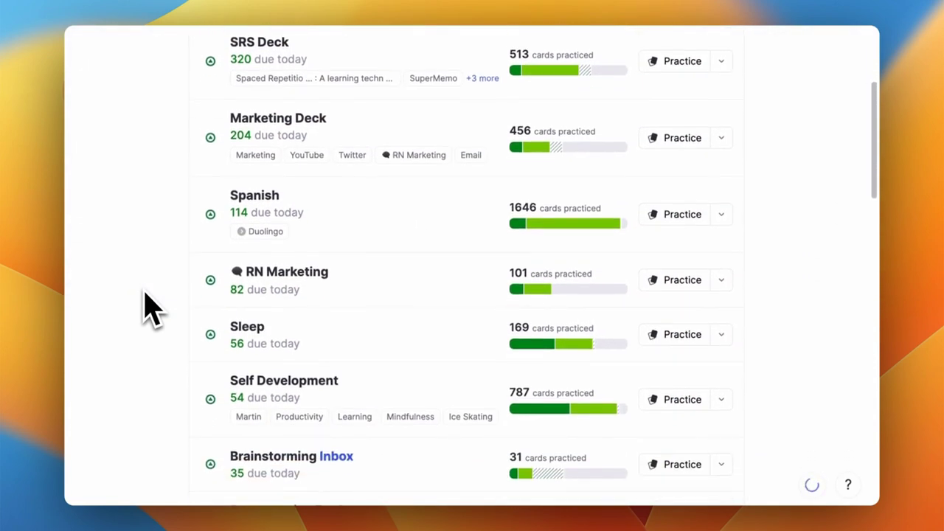
scroll(147, 306, down, 3)
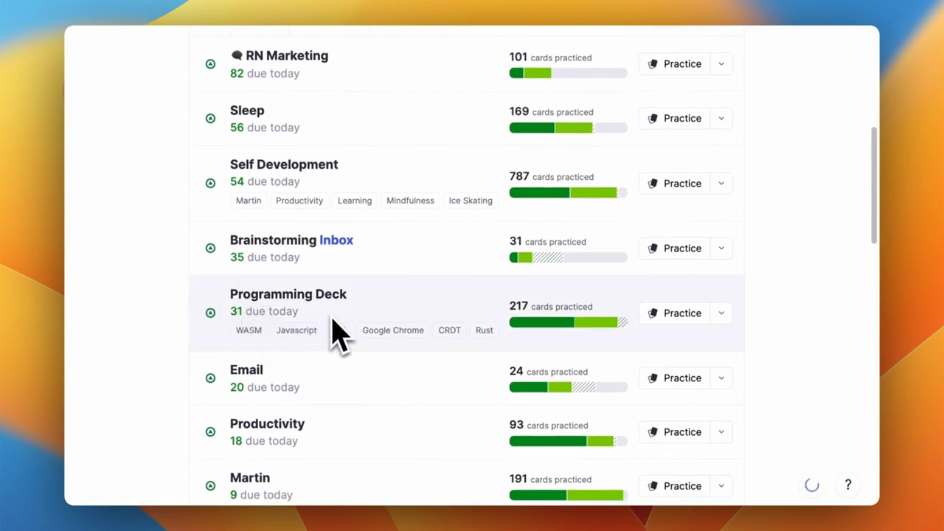
scroll(336, 331, up, 1)
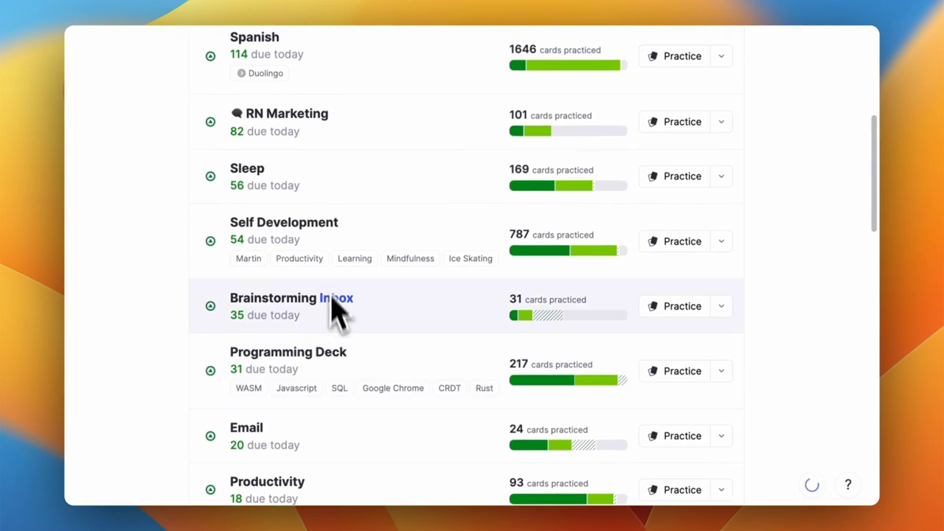